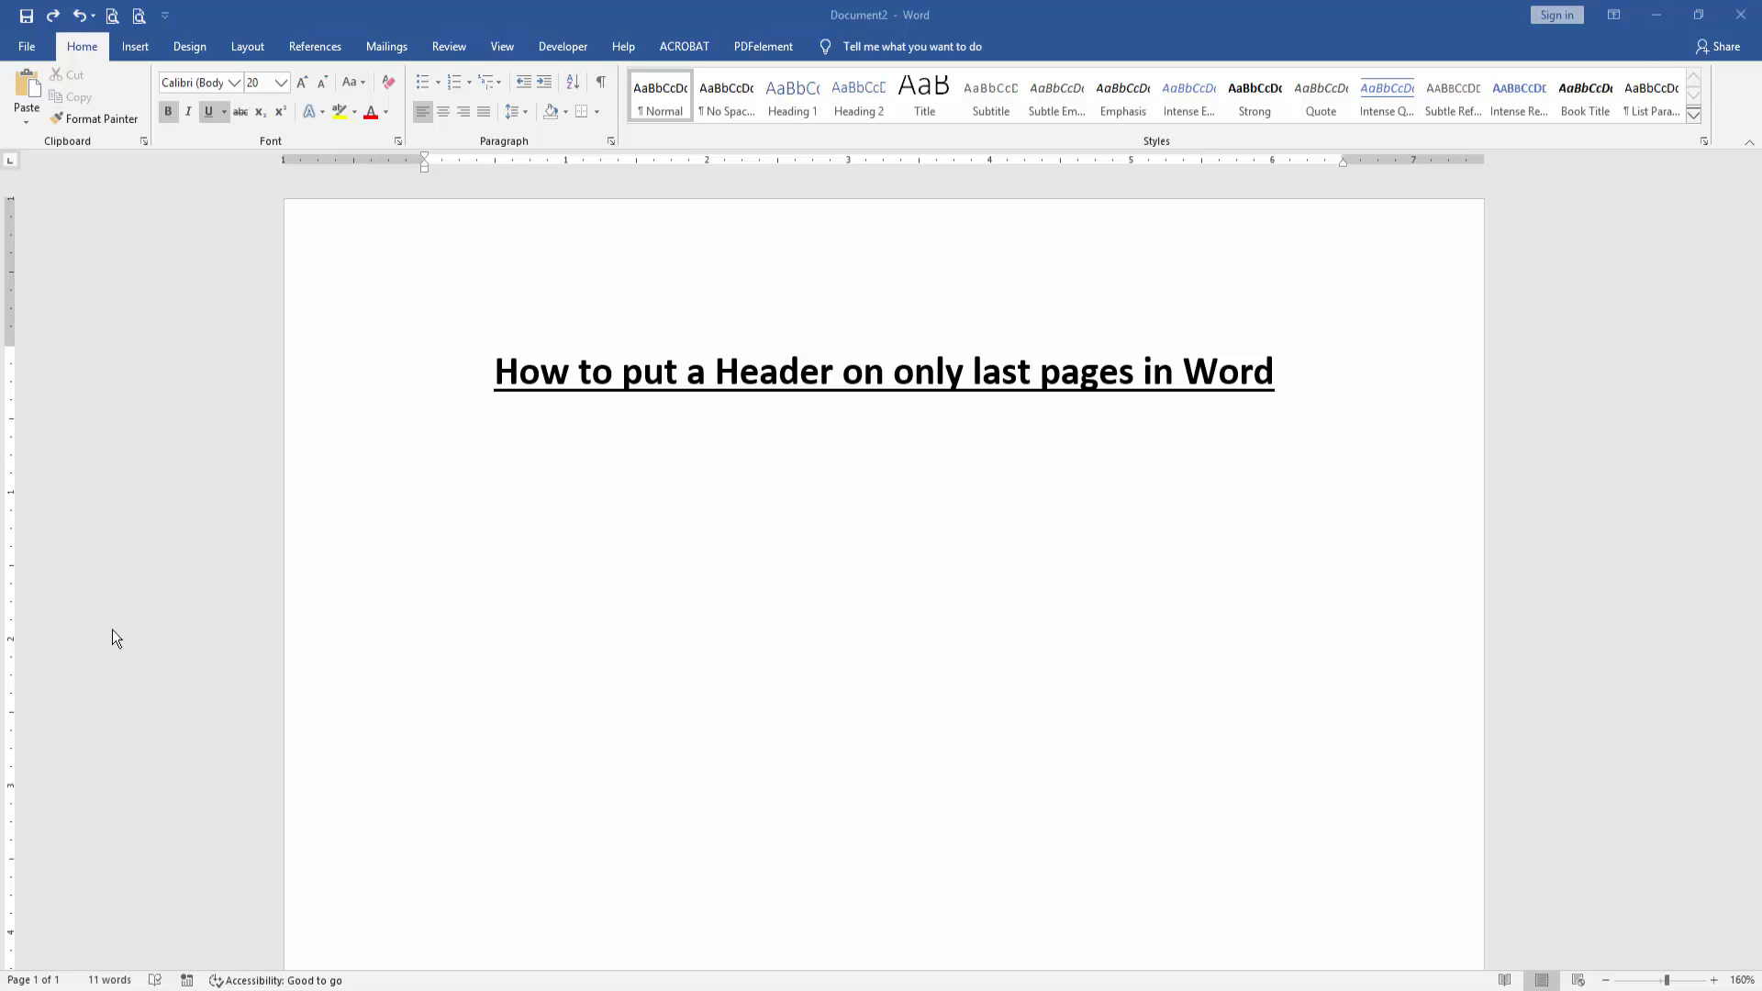
Step: Insert a page break below the title, then glance at the Layout Breaks list without choosing one
{"action": "left_click", "coordinate": [652, 524]}
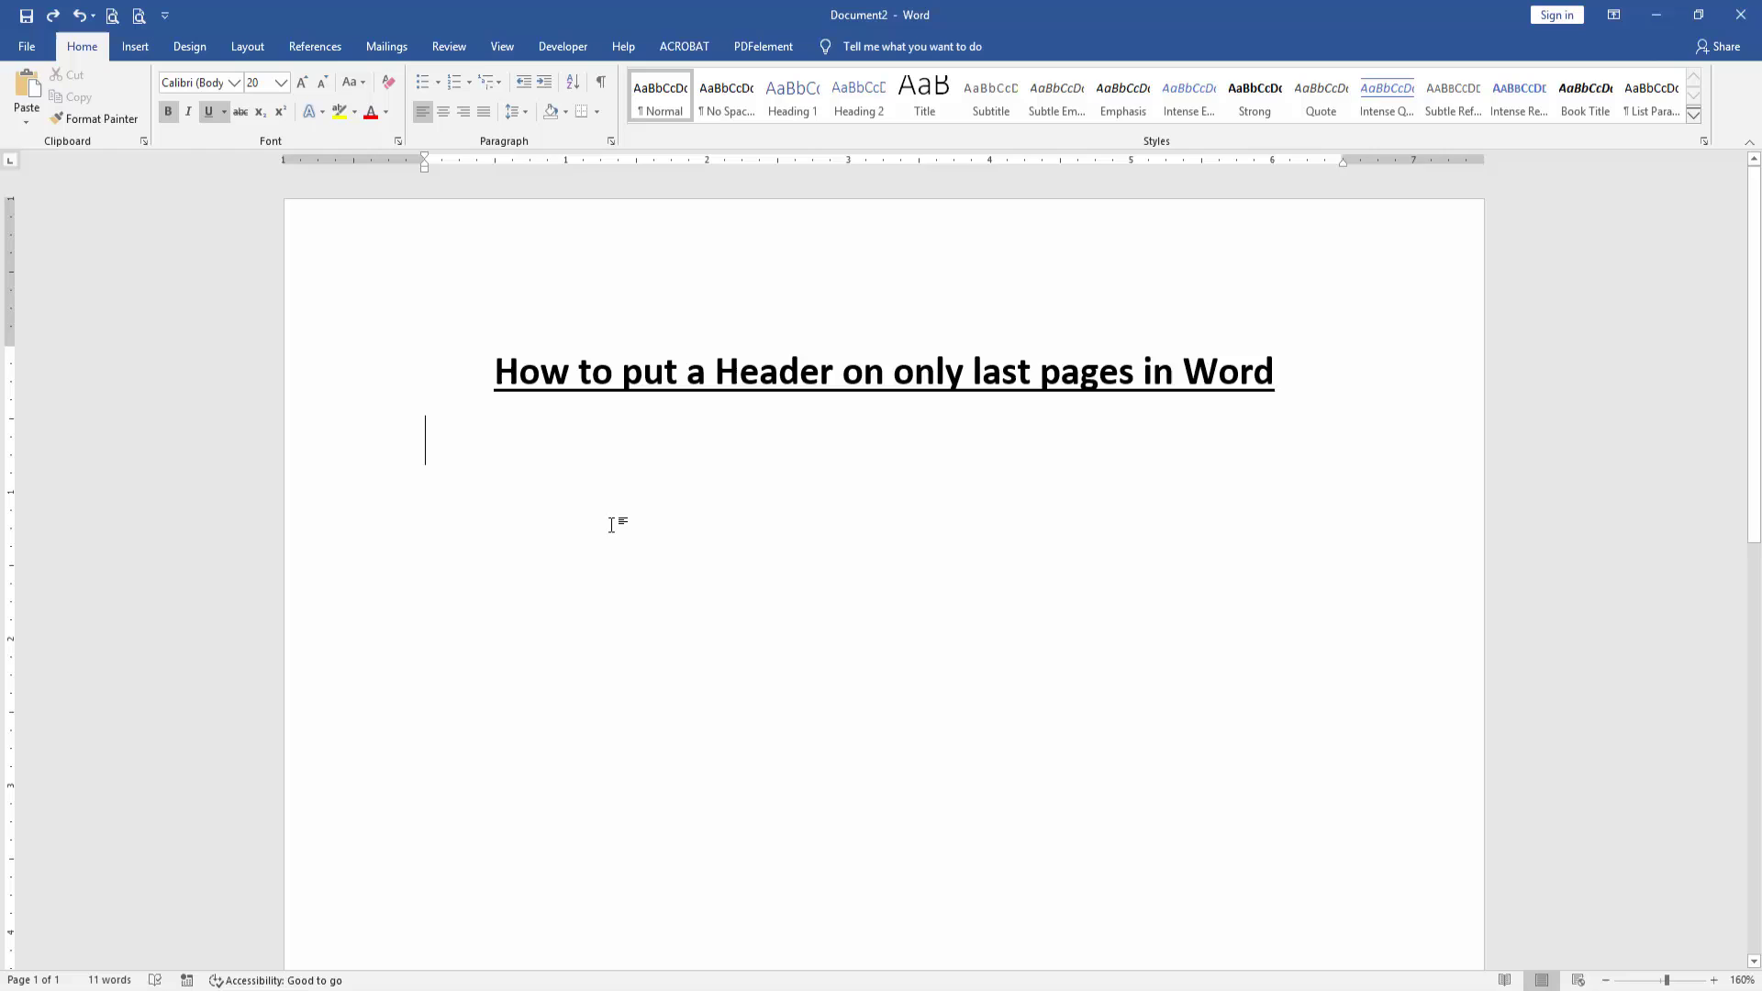
{"action": "scroll", "coordinate": [608, 538], "scroll_direction": "down", "scroll_amount": 6, "text": "ctrl"}
{"action": "scroll", "coordinate": [607, 539], "scroll_direction": "down", "scroll_amount": 2, "text": "ctrl"}
{"action": "scroll", "coordinate": [607, 539], "scroll_direction": "down", "scroll_amount": 1, "text": "ctrl"}
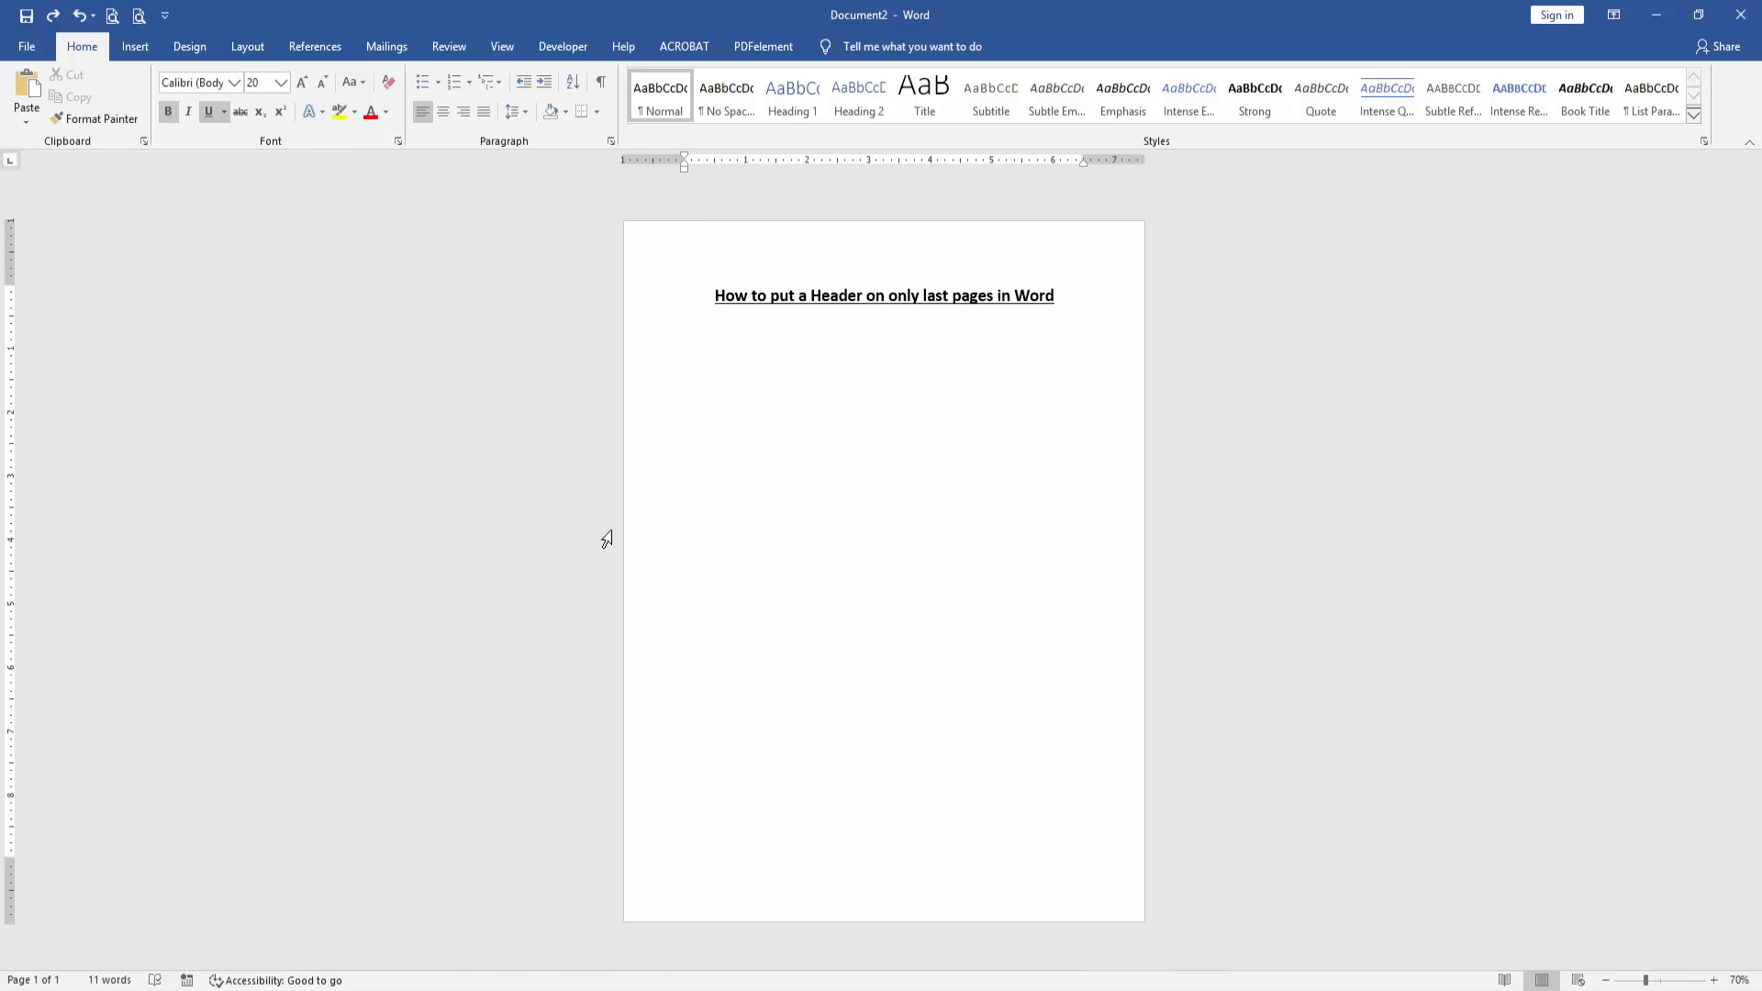
{"action": "key", "text": "ctrl+Return"}
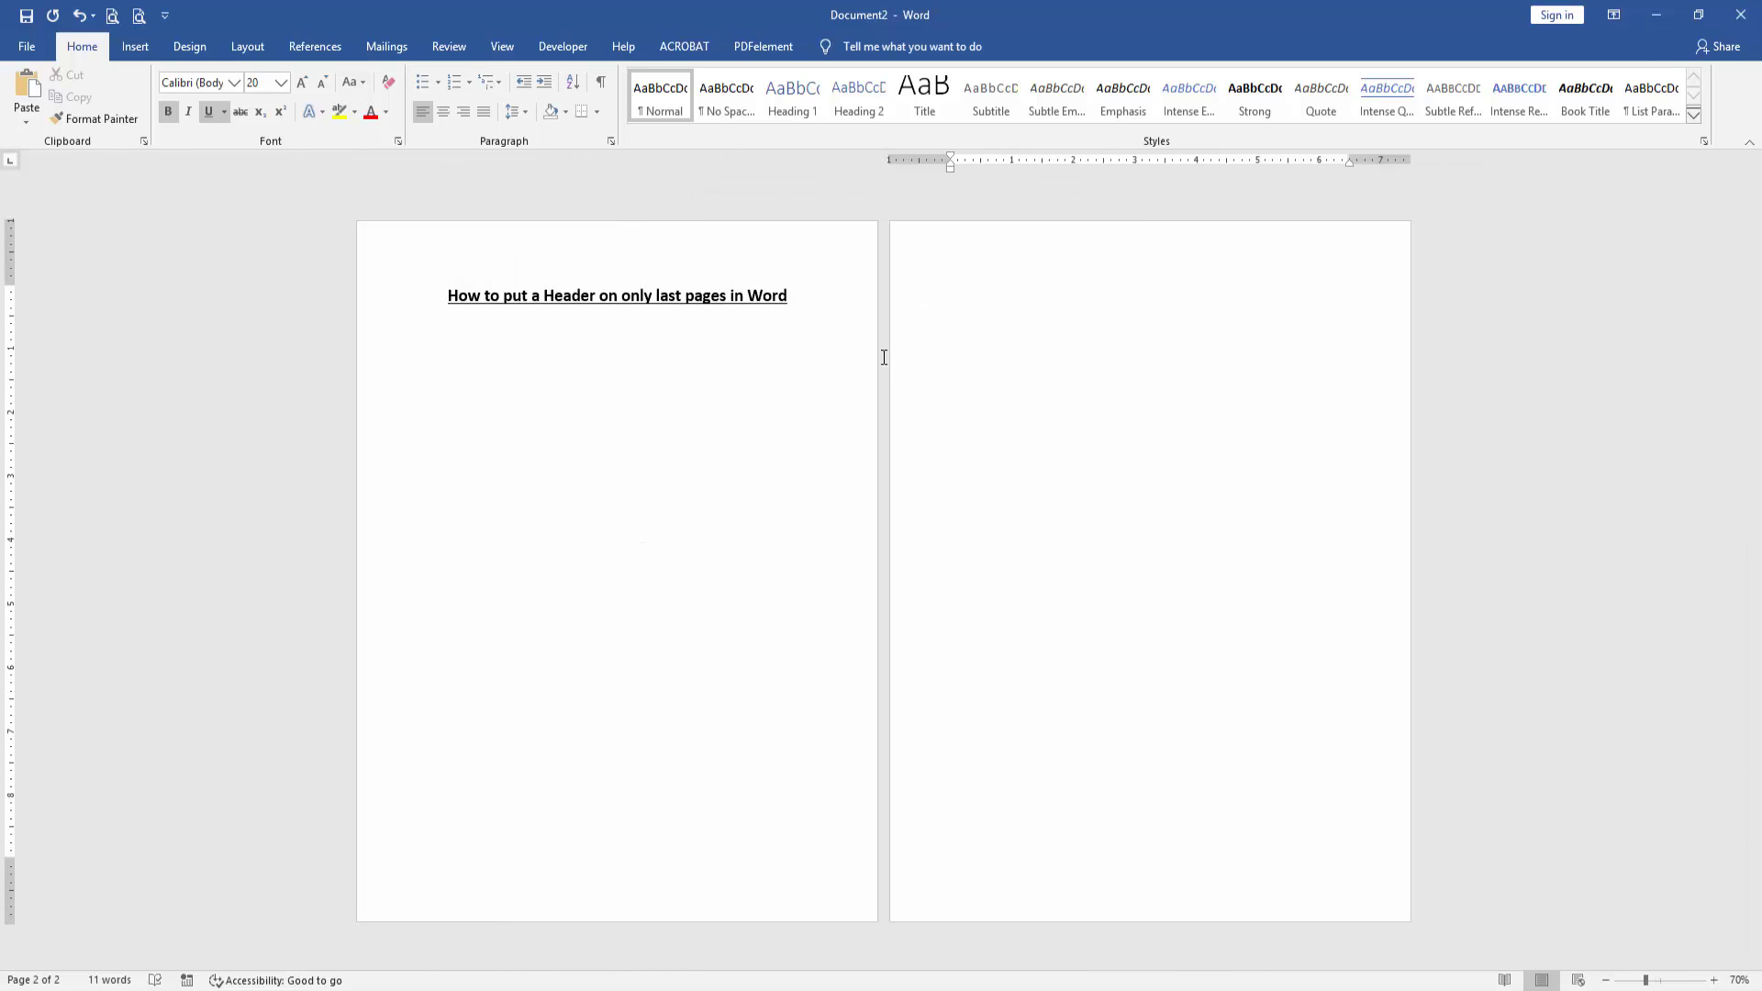
{"action": "left_click", "coordinate": [241, 49]}
{"action": "left_click", "coordinate": [234, 78]}
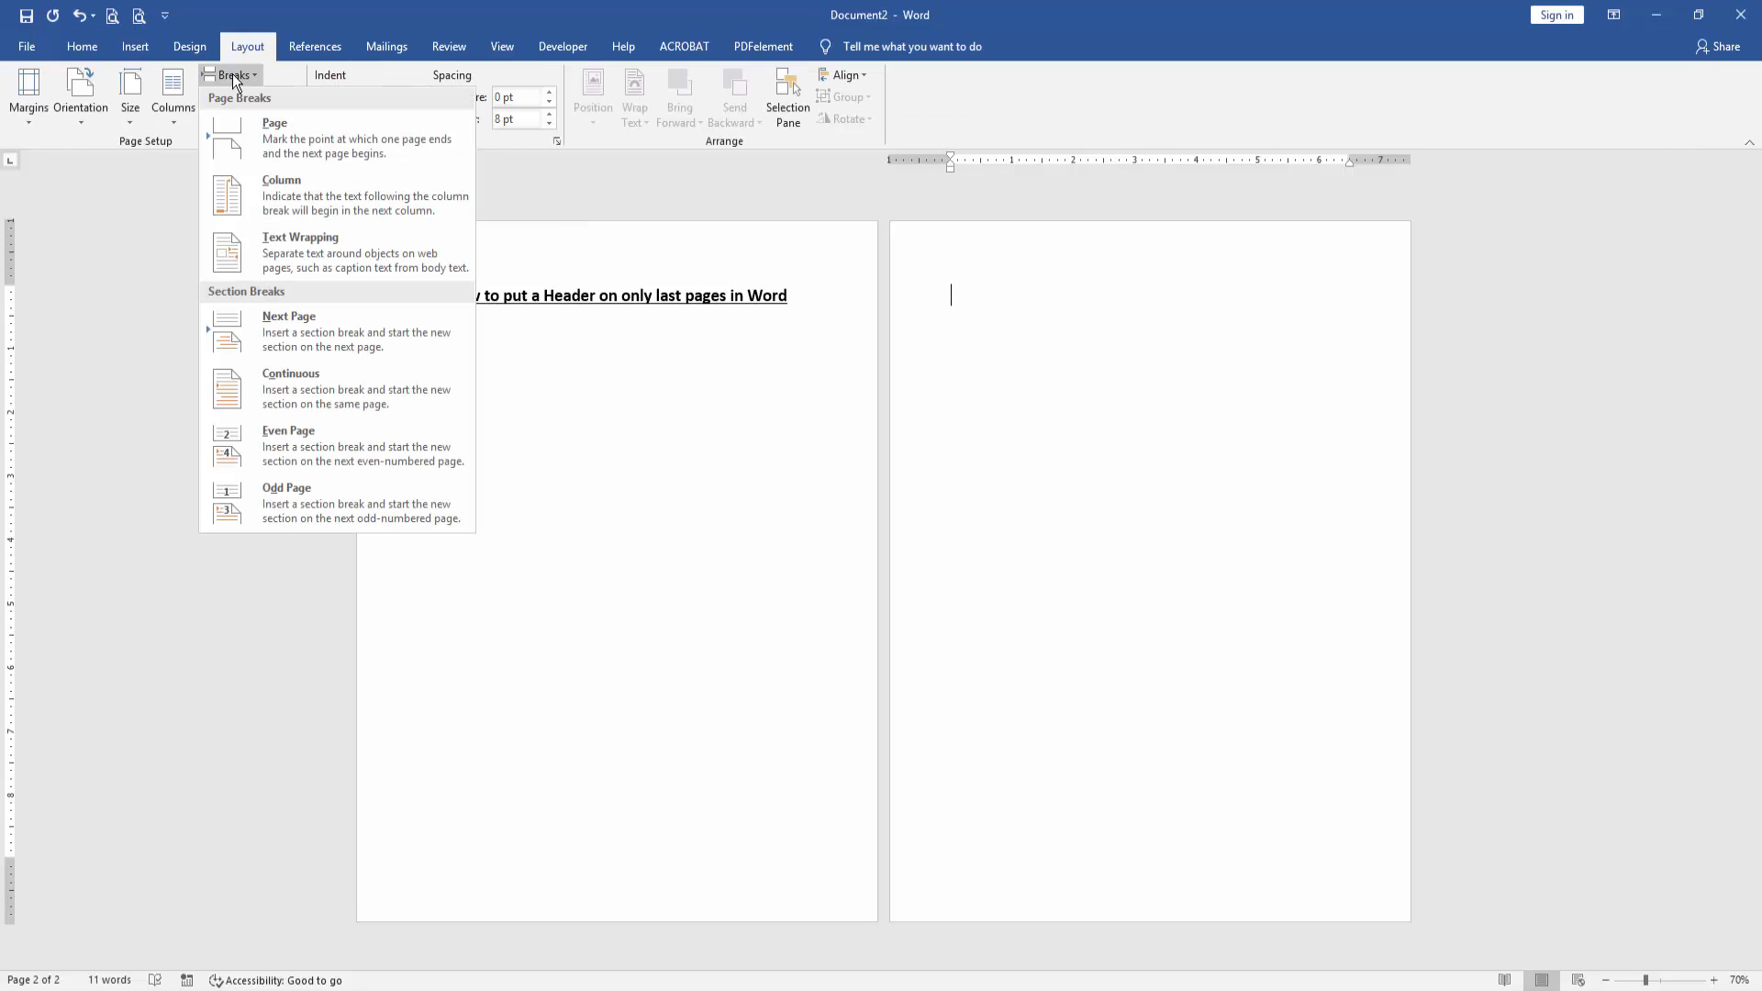
{"action": "key", "text": "Escape"}
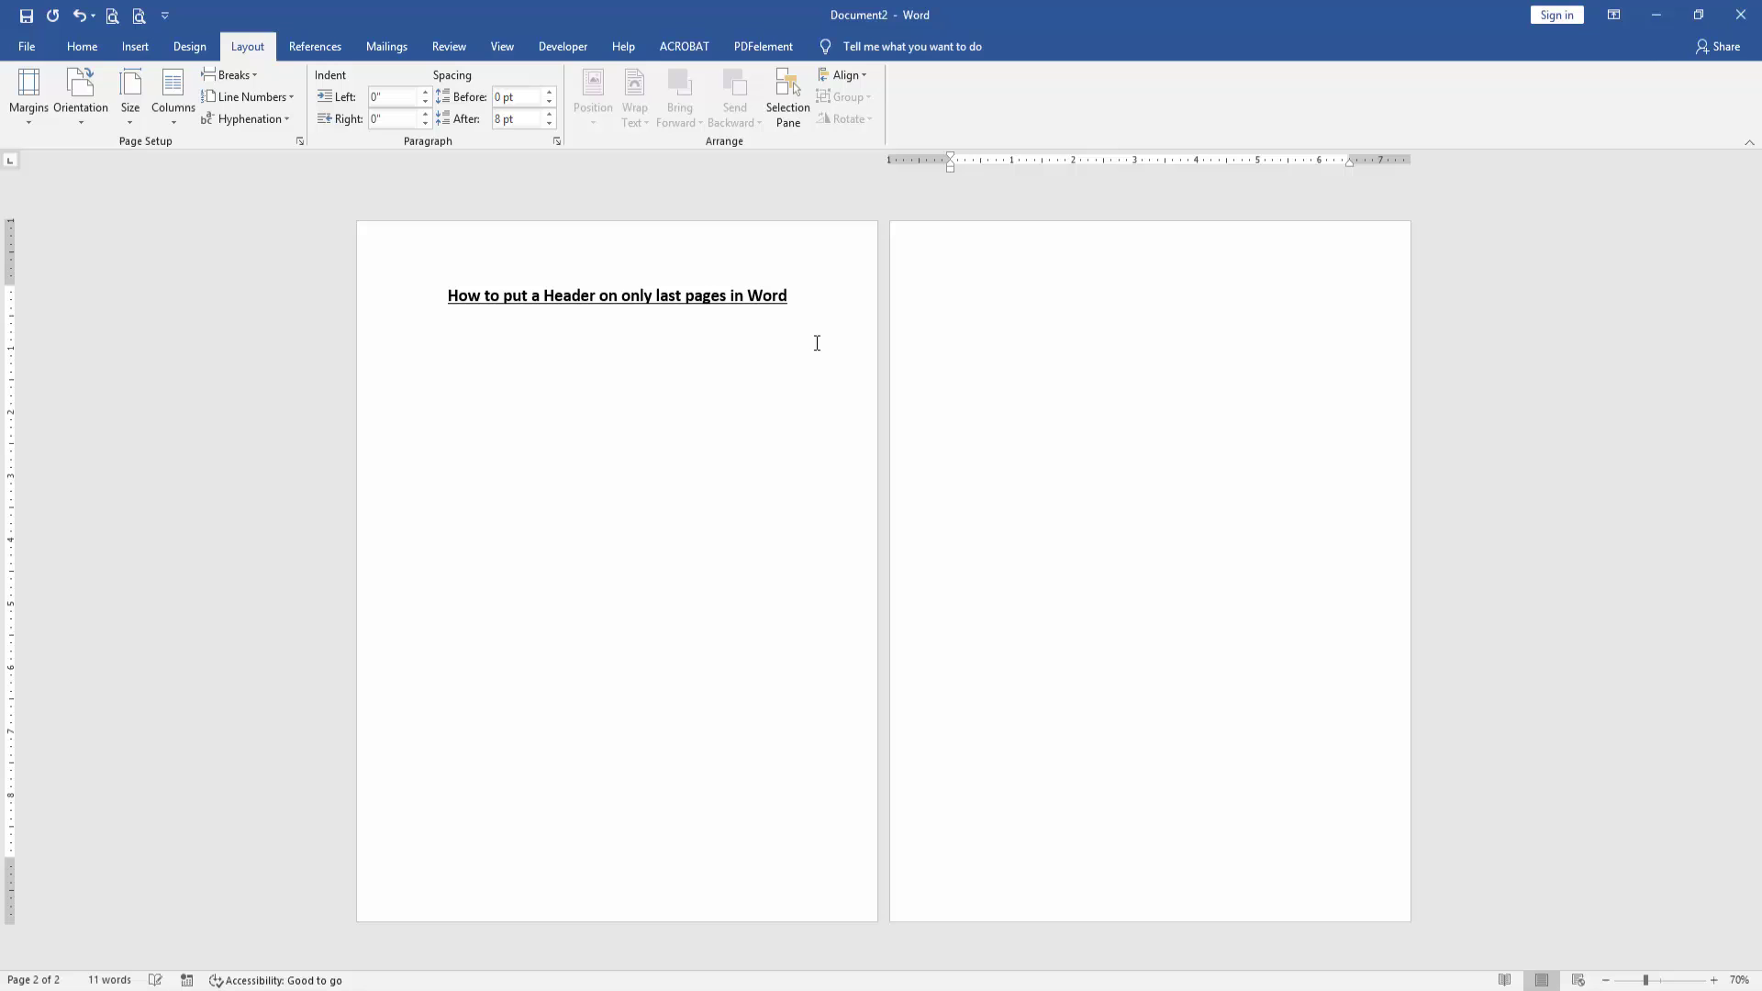
Step: Add a Blank header reading 'PDF TUTORIAL' to the document
{"action": "left_click", "coordinate": [135, 47]}
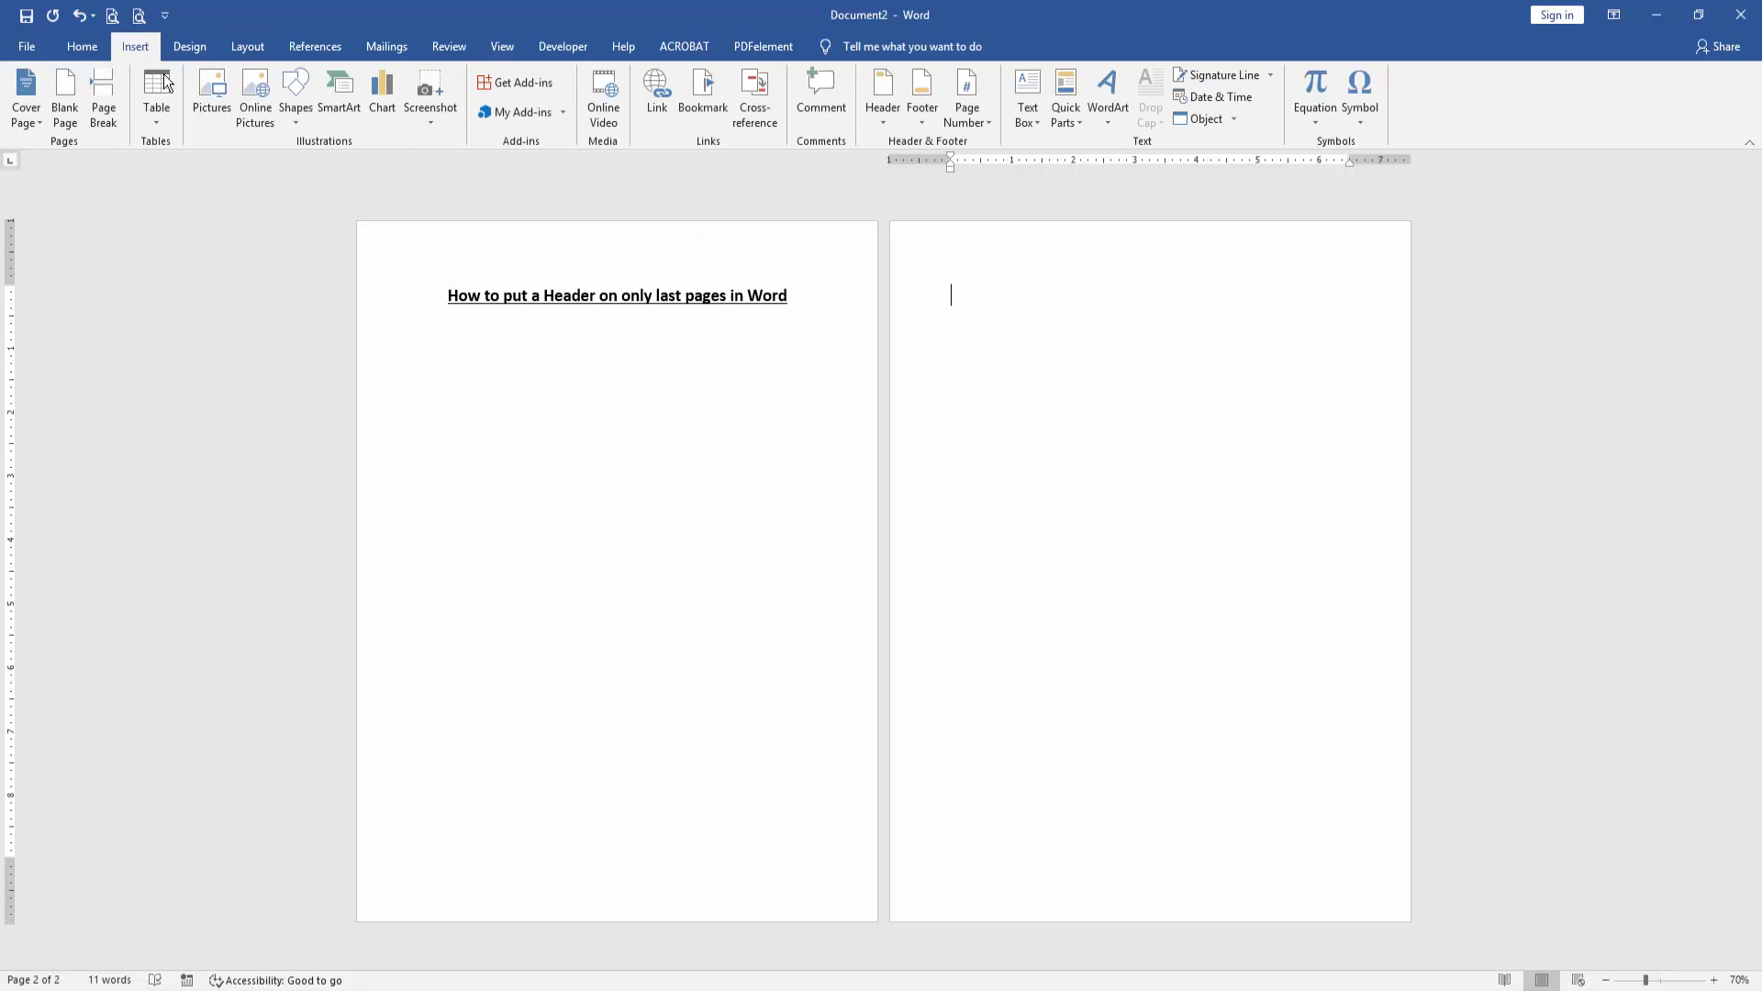
{"action": "left_click", "coordinate": [884, 99]}
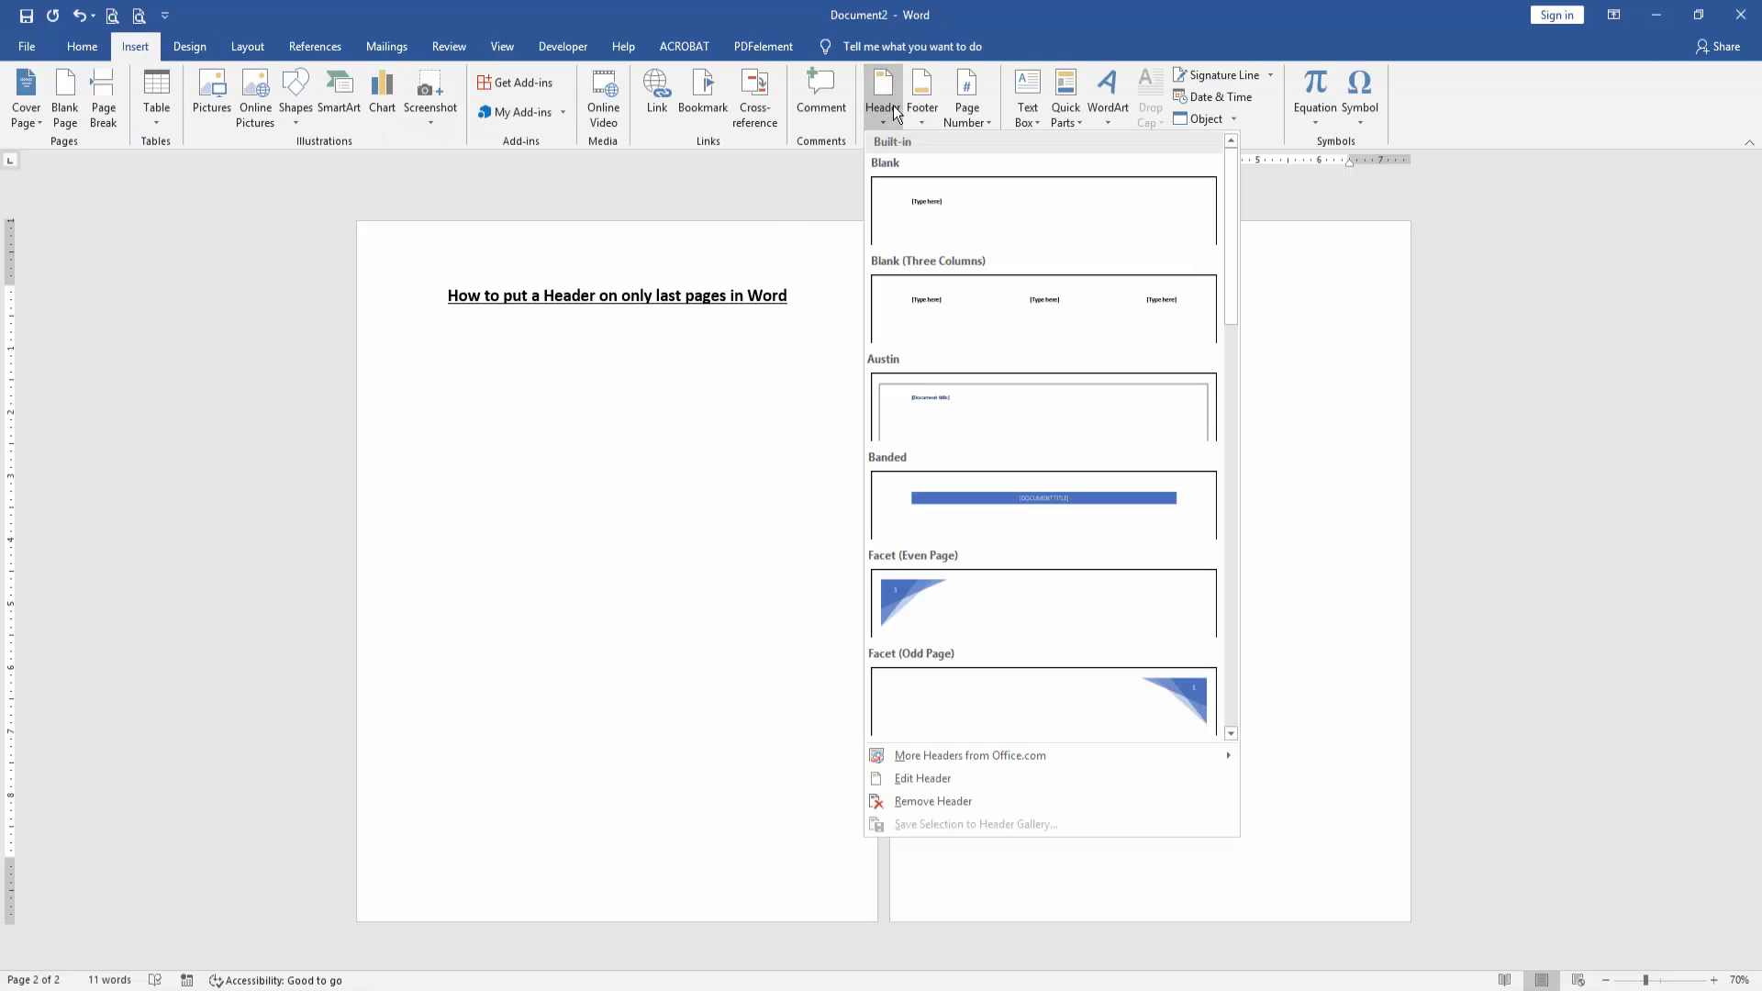
{"action": "left_click", "coordinate": [932, 232]}
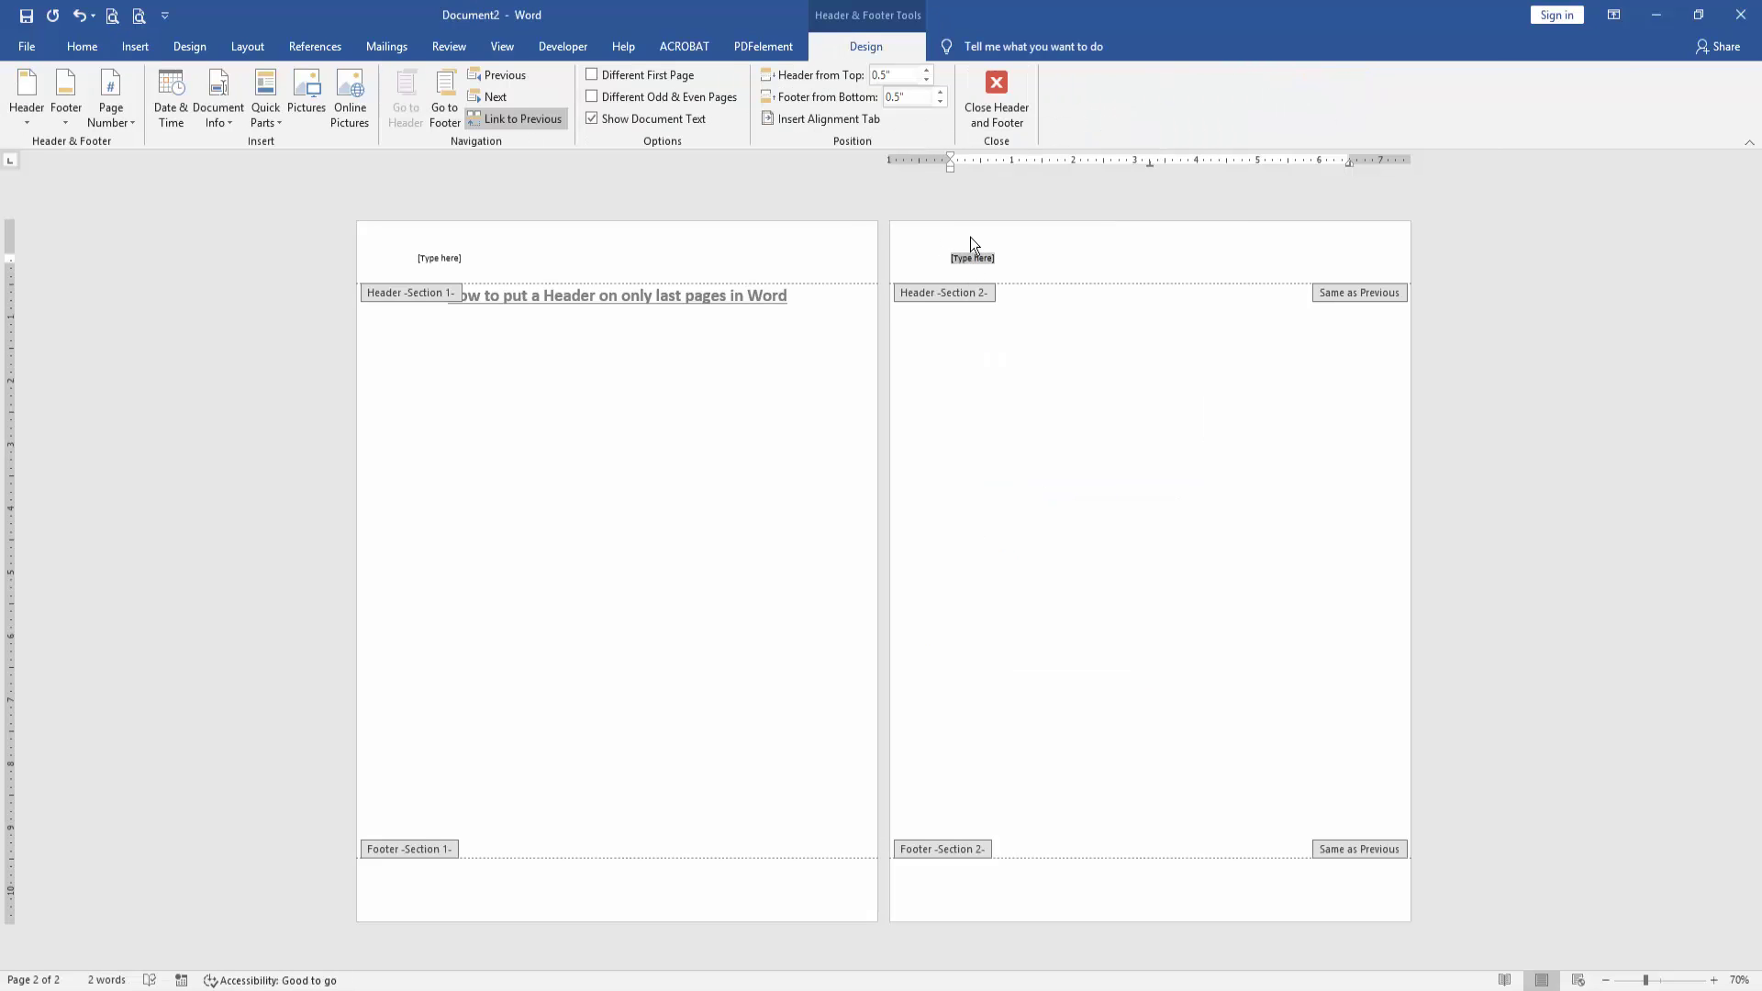
{"action": "type", "text": "PDF TUTORIAL"}
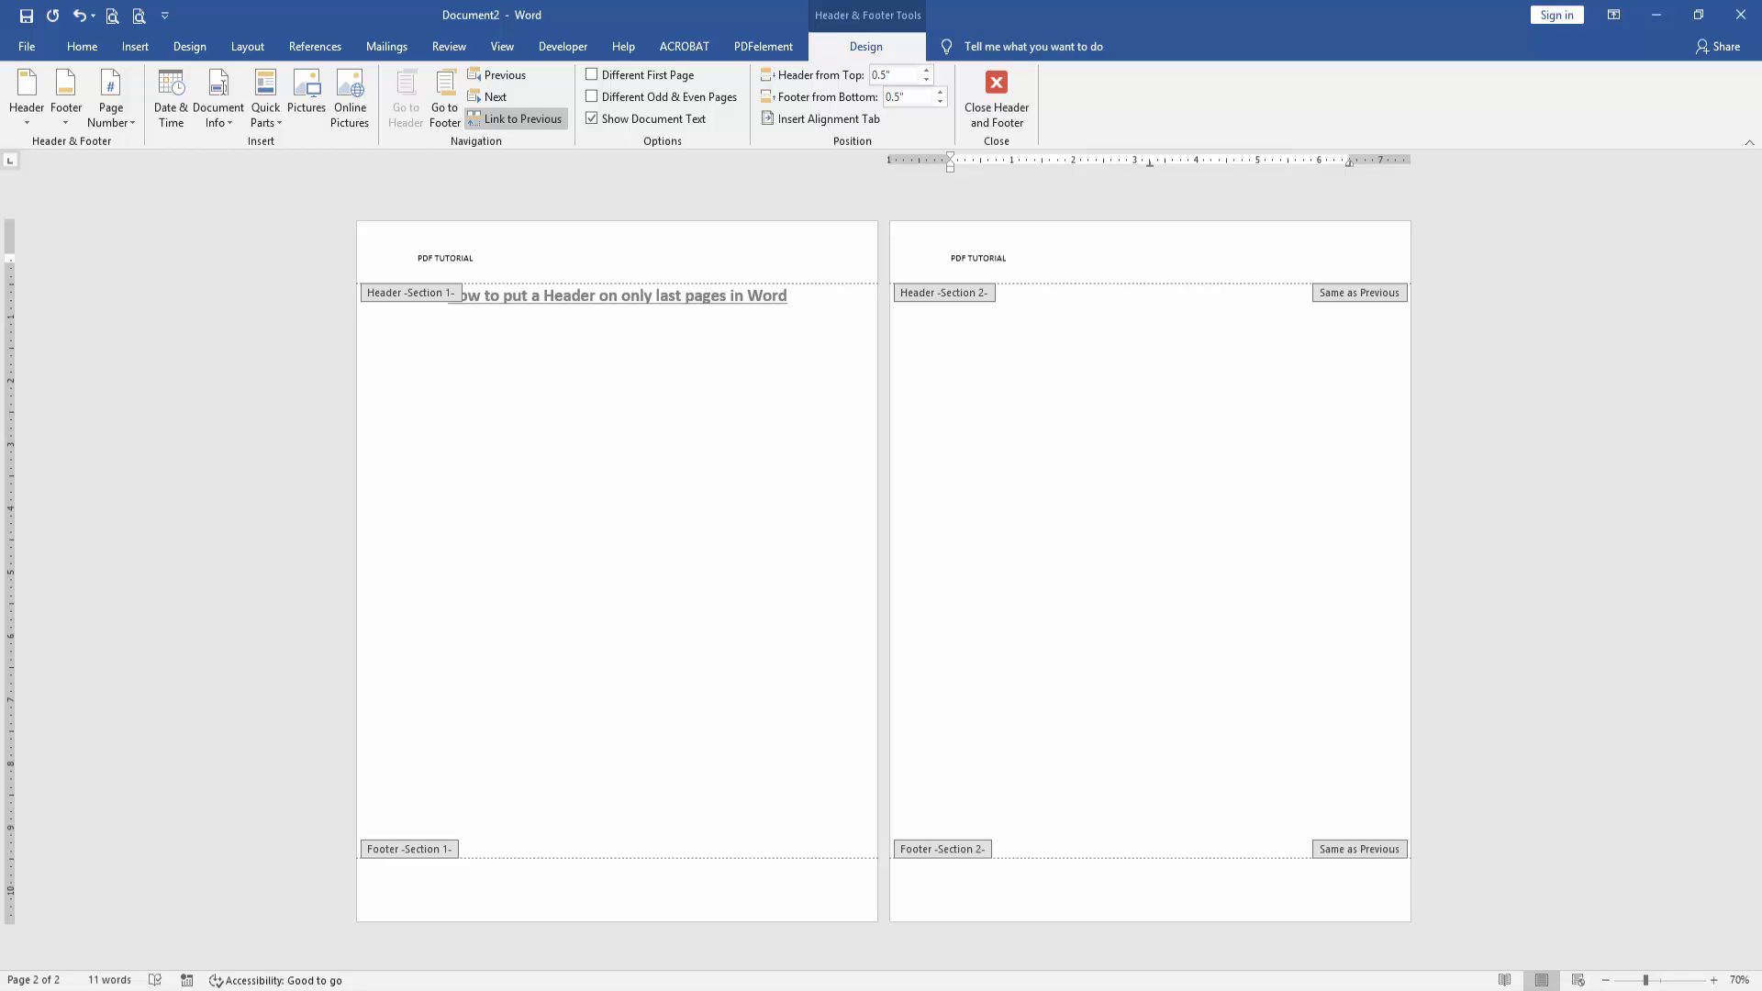
Step: Unlink the second page's header, erase the first page's header text, and close the header
{"action": "left_click", "coordinate": [517, 121]}
{"action": "left_click", "coordinate": [535, 260]}
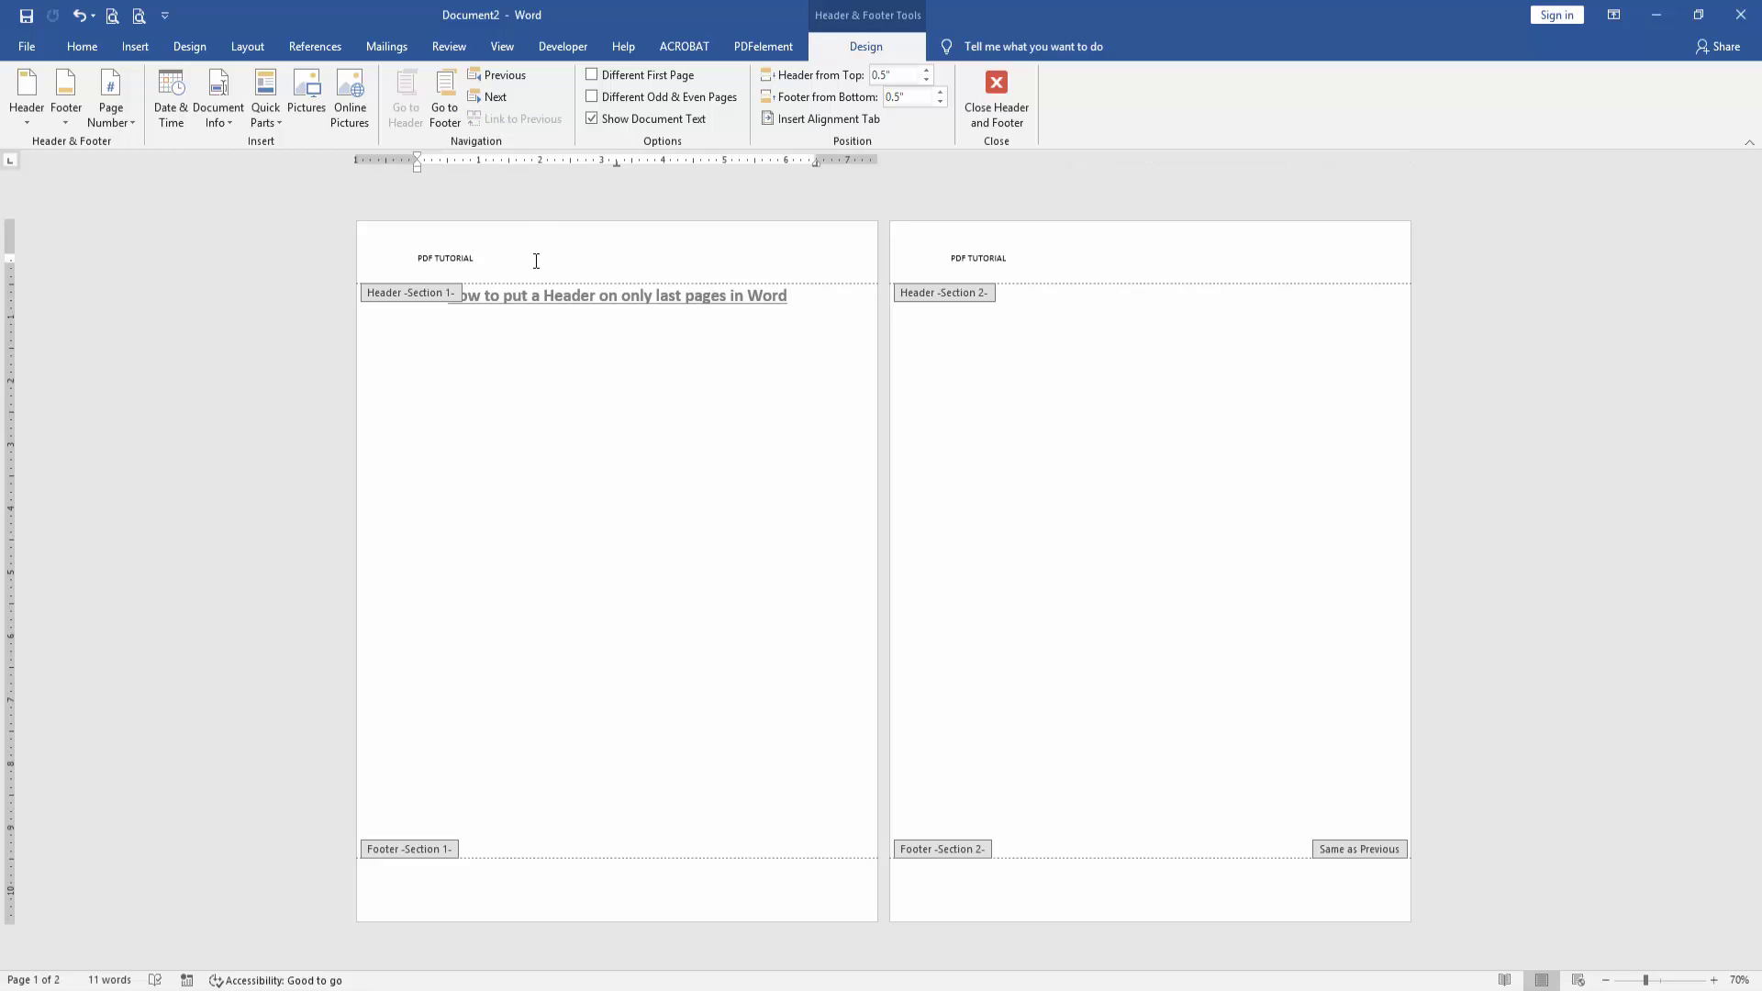
{"action": "key", "text": "BackSpace"}
{"action": "key", "text": "BackSpace"}
{"action": "key", "text": "BackSpace"}
{"action": "left_click", "coordinate": [985, 85]}
{"action": "scroll", "coordinate": [1099, 438], "scroll_direction": "up", "scroll_amount": 1, "text": "ctrl"}
{"action": "scroll", "coordinate": [1100, 438], "scroll_direction": "up", "scroll_amount": 2, "text": "ctrl"}
{"action": "scroll", "coordinate": [1097, 439], "scroll_direction": "up", "scroll_amount": 2, "text": "ctrl"}
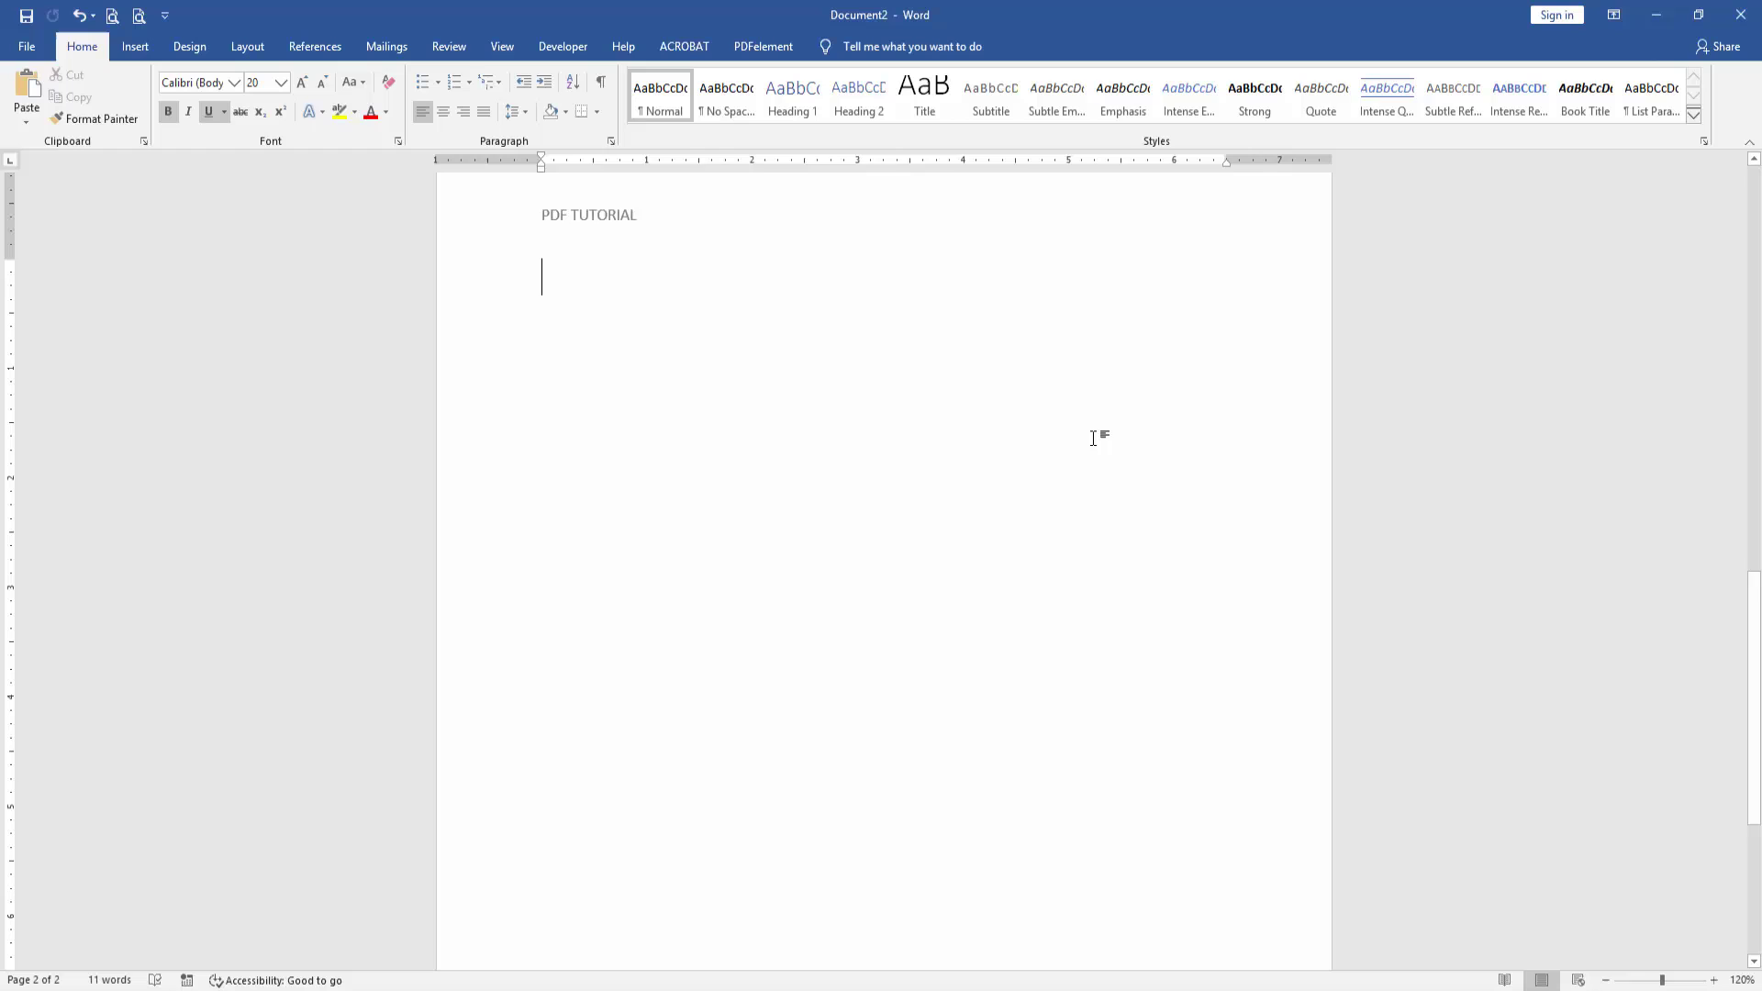
{"action": "scroll", "coordinate": [1096, 438], "scroll_direction": "down", "scroll_amount": 3, "text": "ctrl"}
{"action": "scroll", "coordinate": [1097, 438], "scroll_direction": "down", "scroll_amount": 2, "text": "ctrl"}
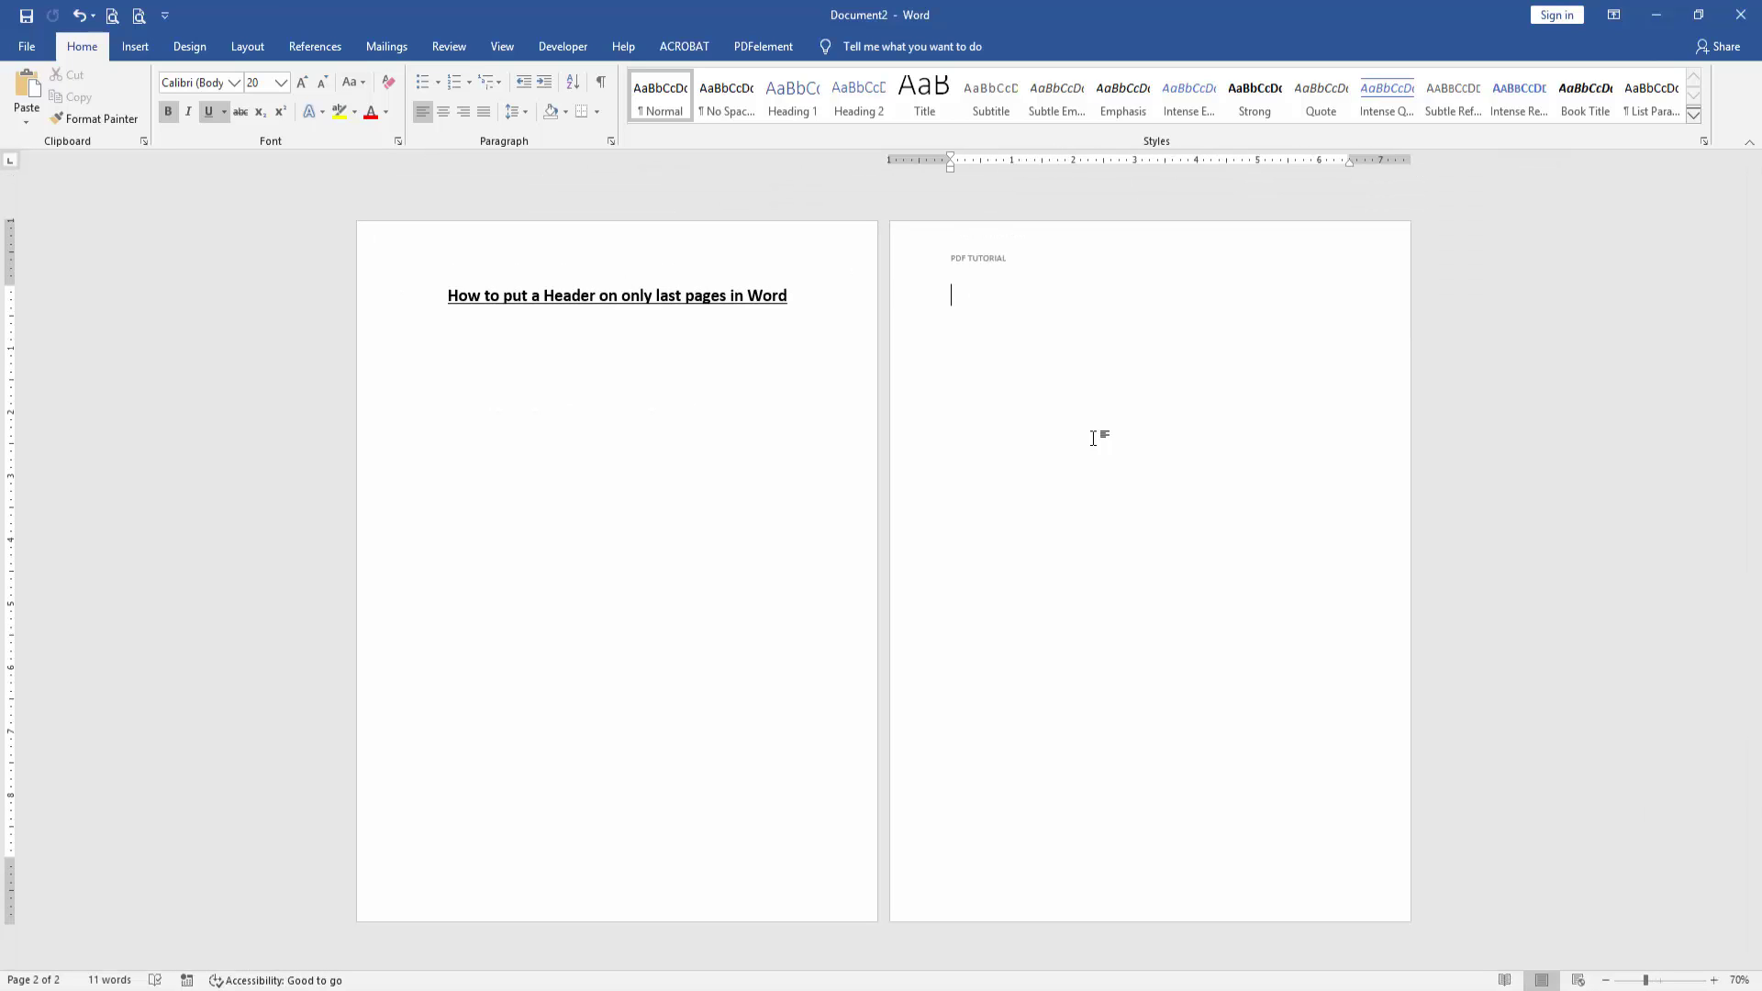